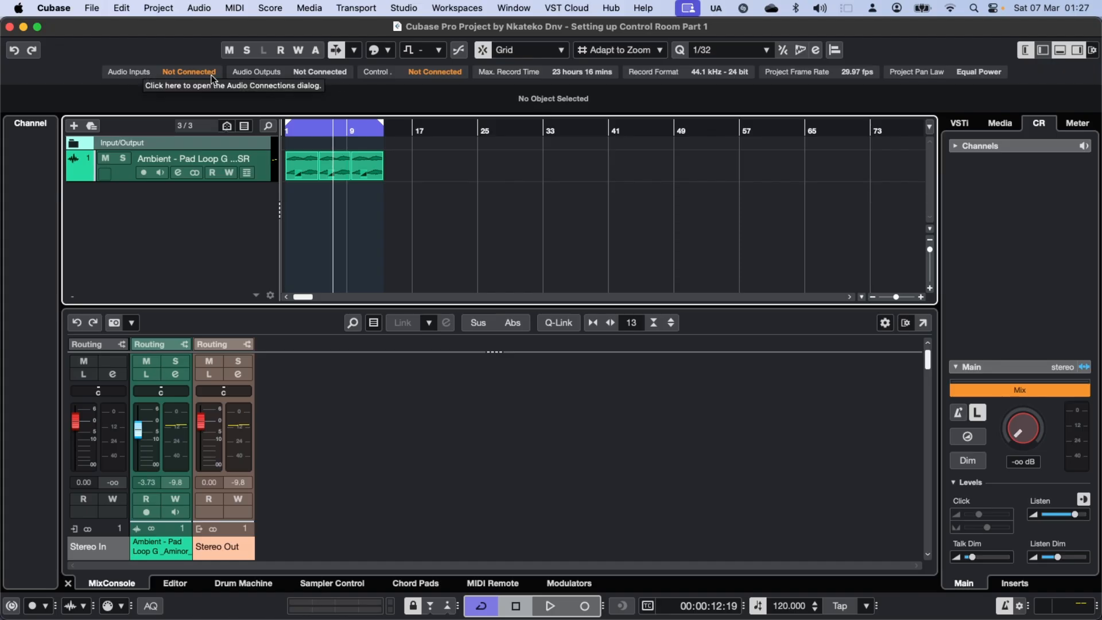
Open the output audio connections and examine the available audio devices for the Stereo Out bus.
left_click(310, 75)
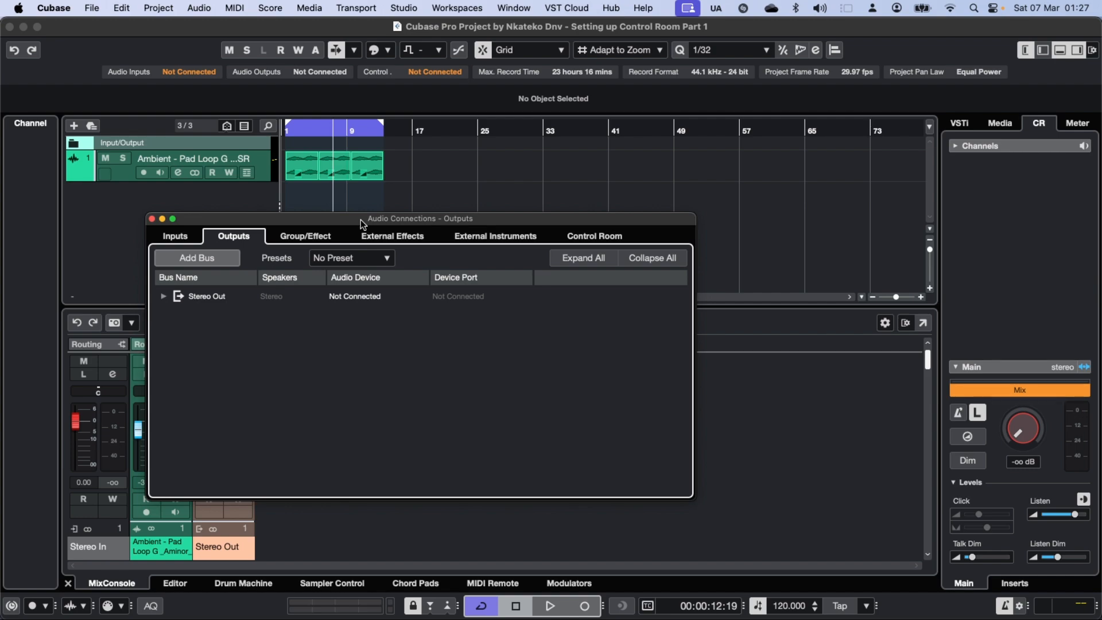
left_click(354, 296)
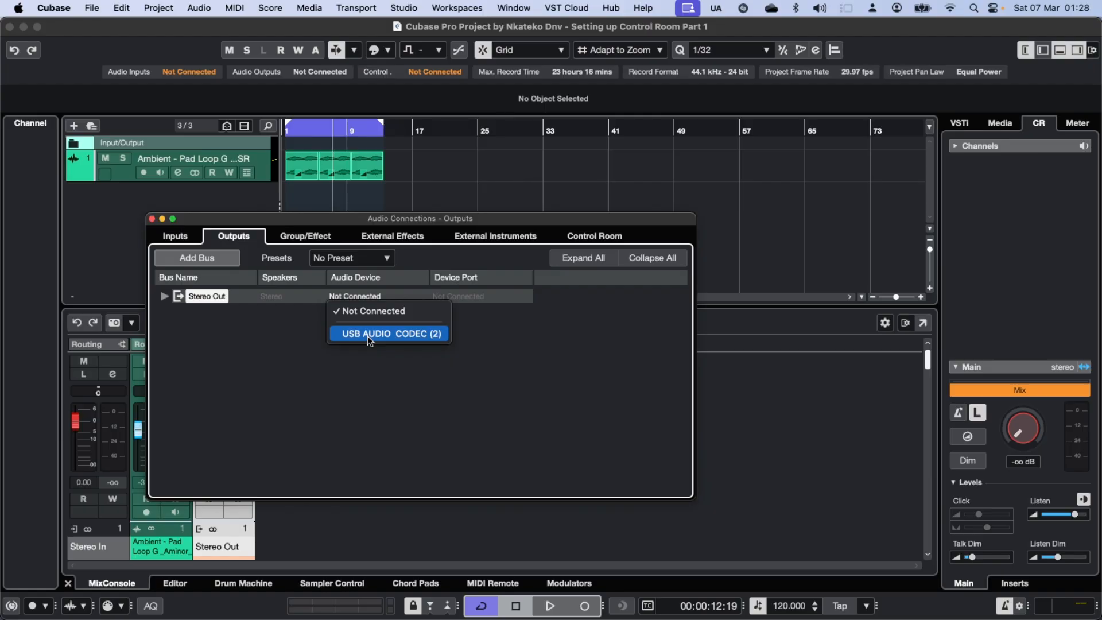
left_click(427, 220)
Open the Control Room section of the audio connections with the Control Room enabled.
left_click(427, 72)
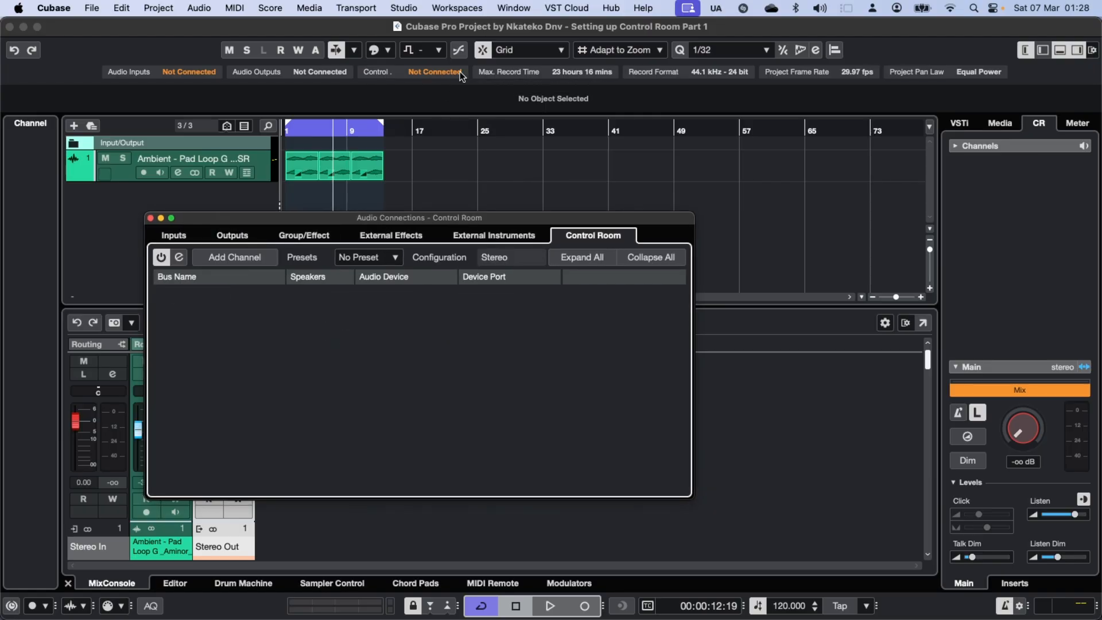
left_click(440, 67)
left_click(436, 71)
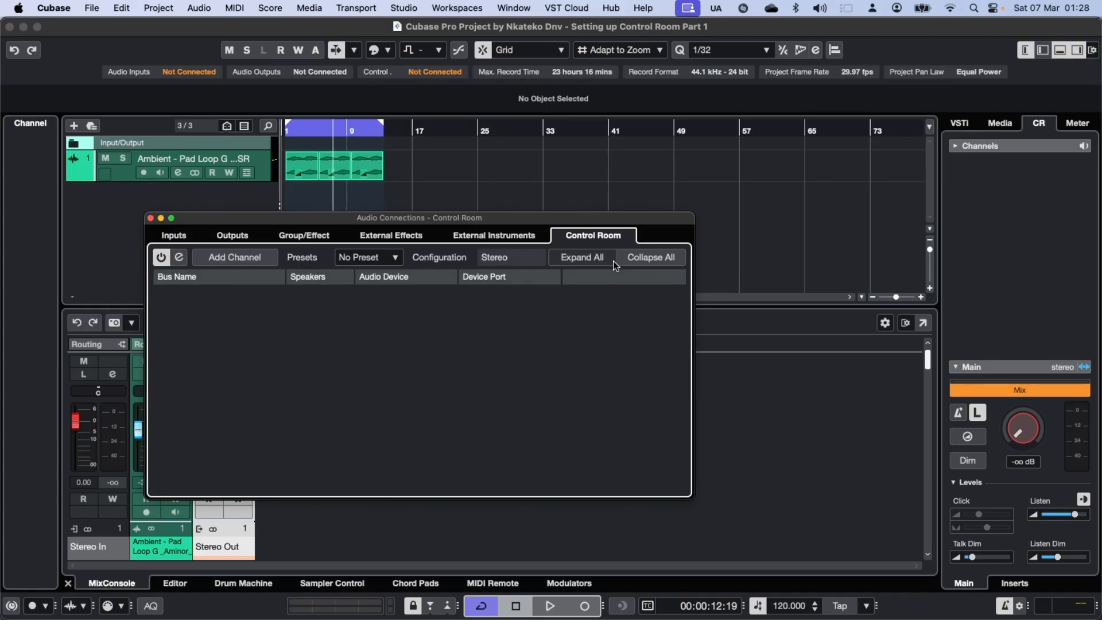
left_click(149, 219)
left_click(404, 7)
left_click(504, 27)
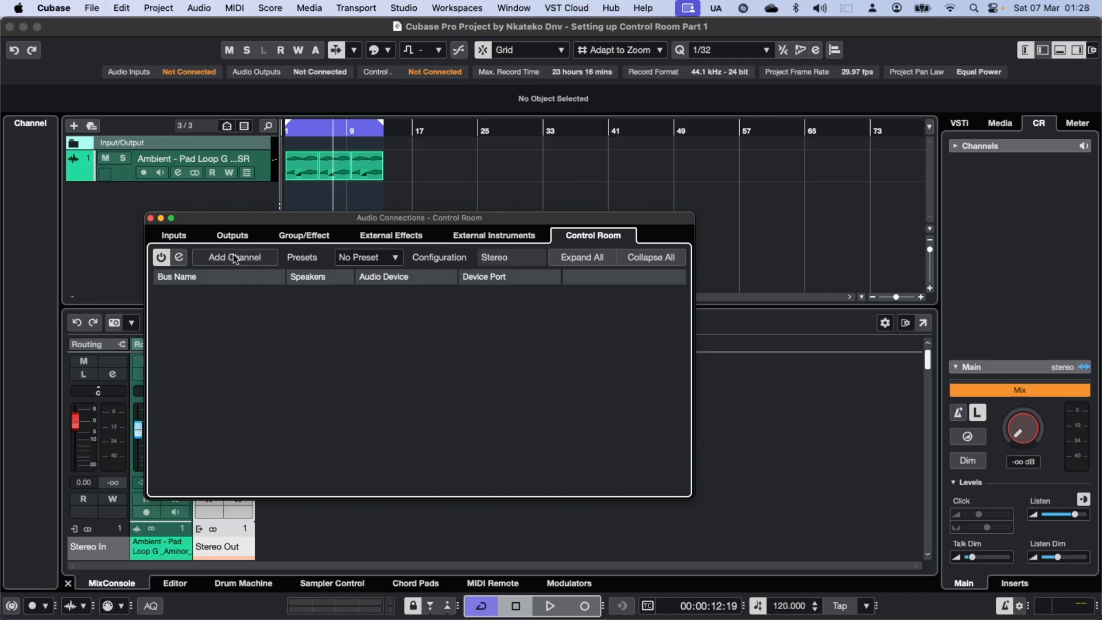
left_click(160, 258)
Add a stereo monitor channel named "M-Audio" to the Control Room.
left_click(248, 262)
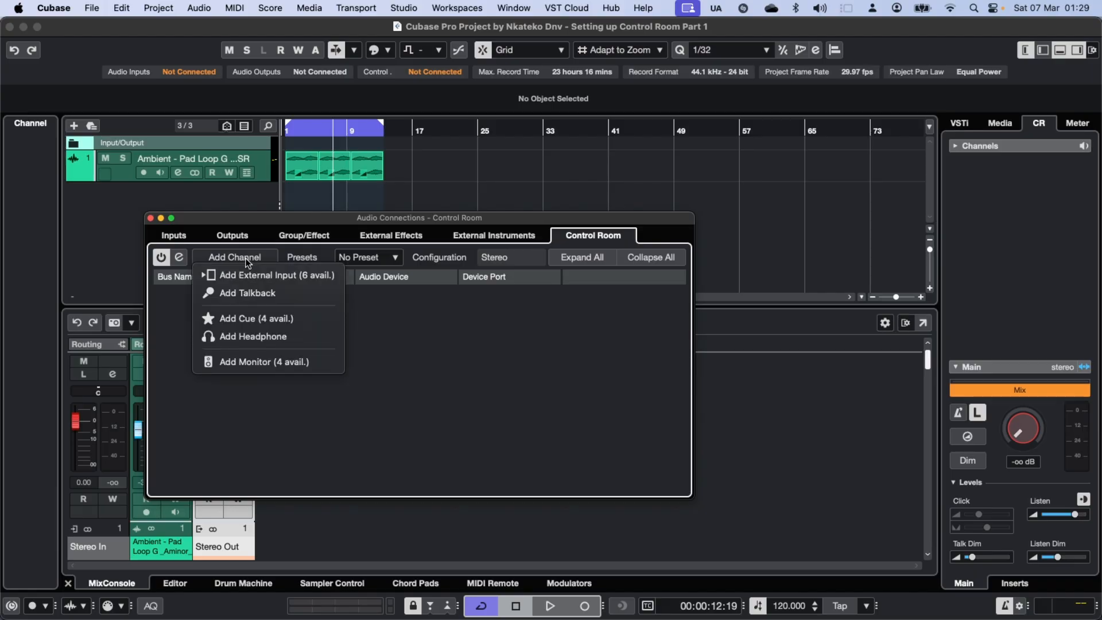
left_click(250, 364)
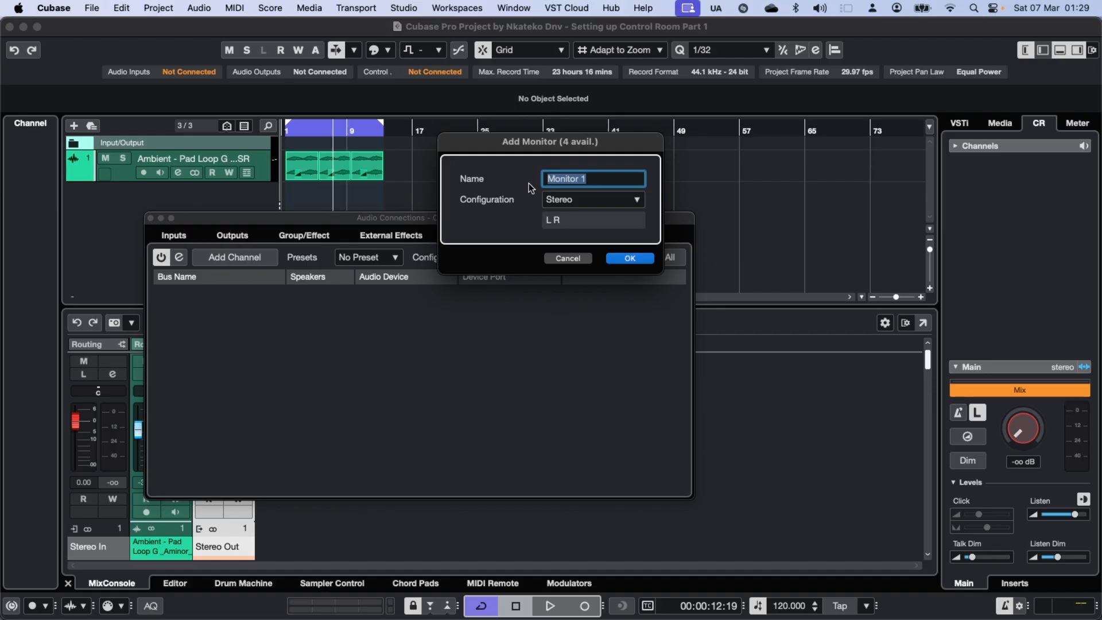
type("M-Audio")
left_click(630, 258)
Add a second stereo monitor channel named "Presonus Usb 96" to the Control Room.
left_click(247, 259)
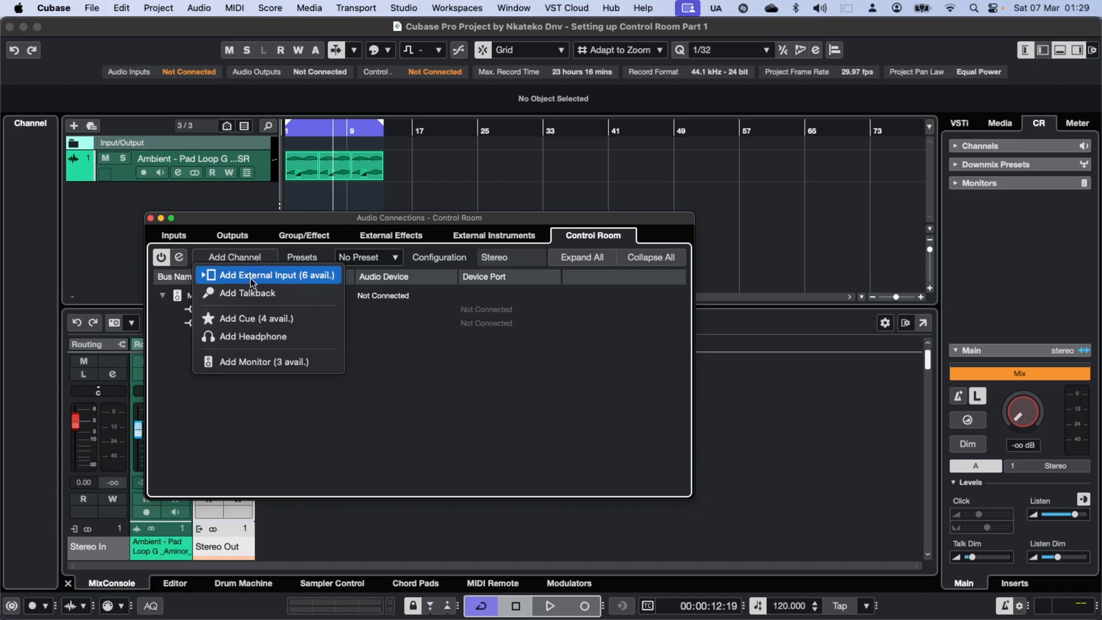
left_click(270, 362)
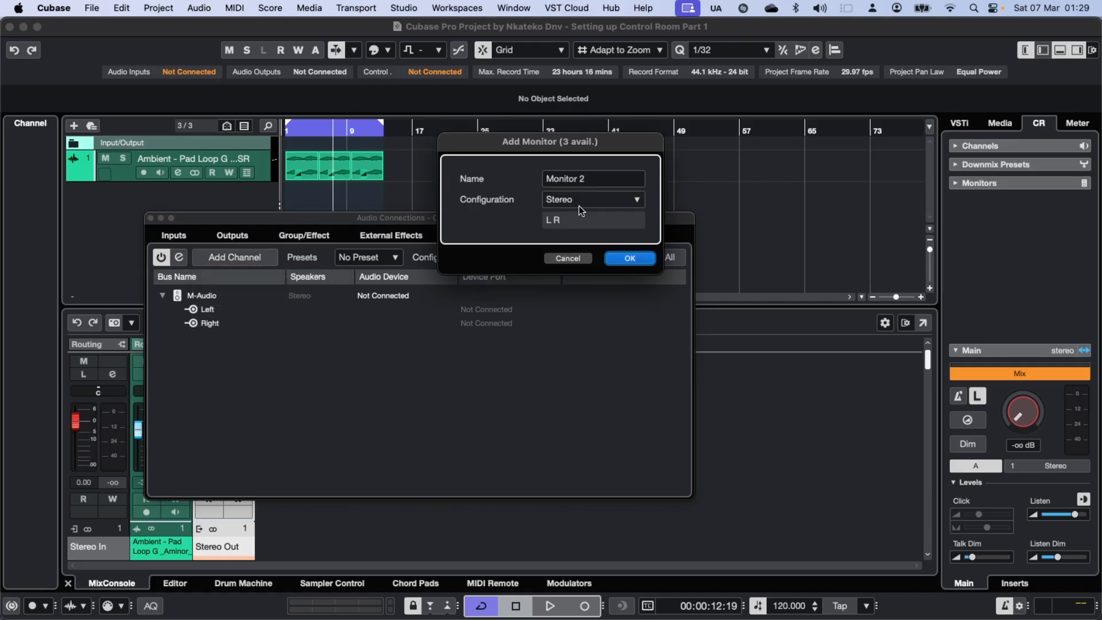
left_click(592, 177)
type("Presonus Usb 96")
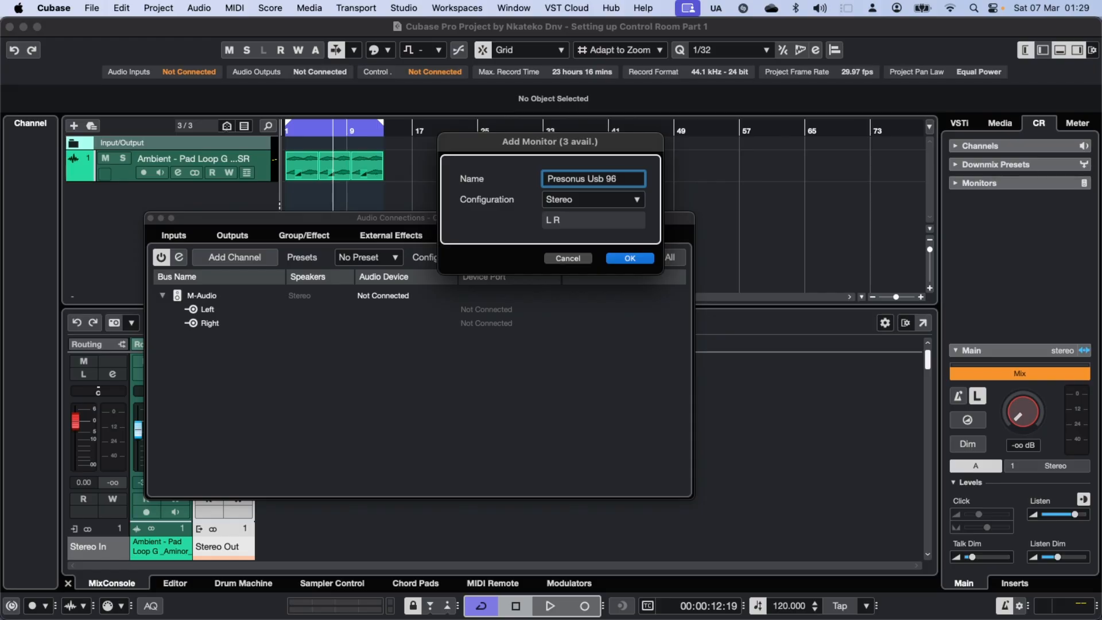
key("Return")
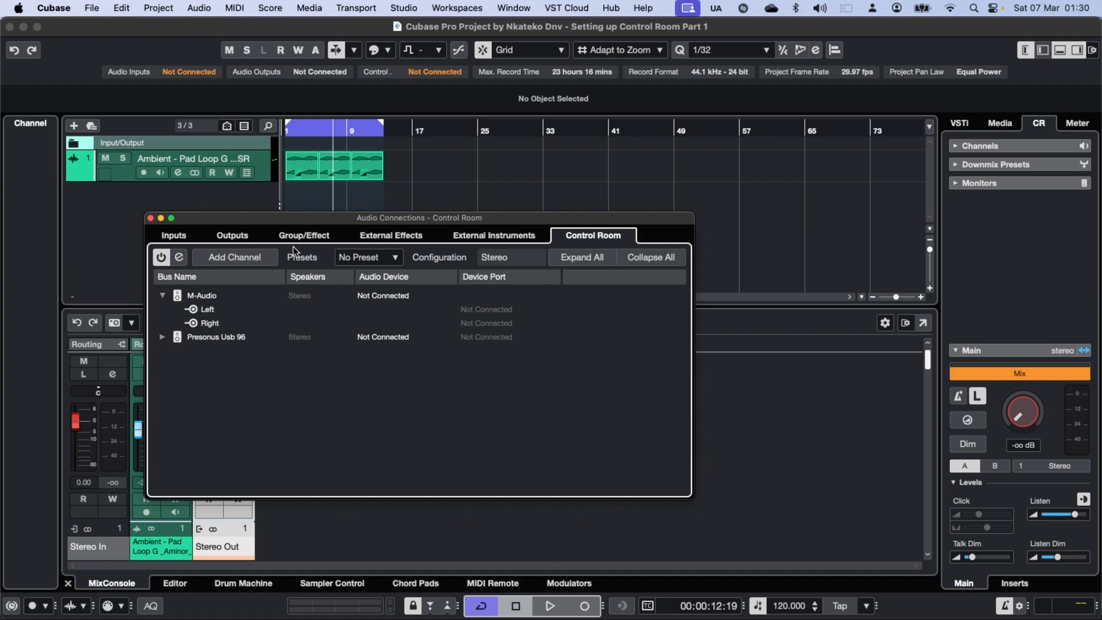
Examine the audio devices available for the M-Audio monitor without changing its assignment.
left_click(399, 296)
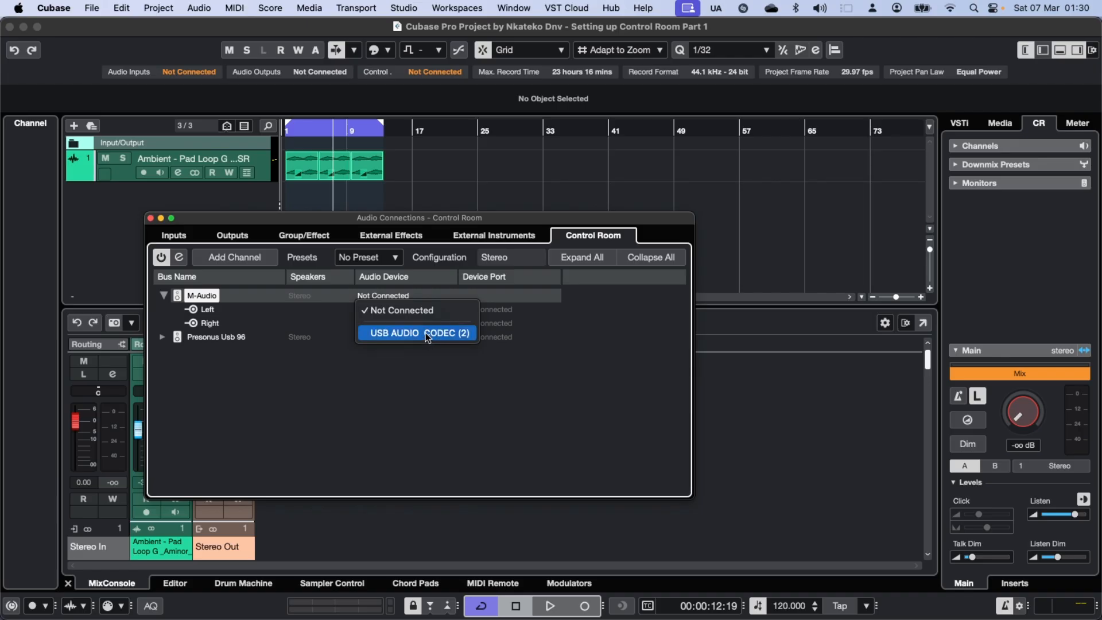
left_click(395, 398)
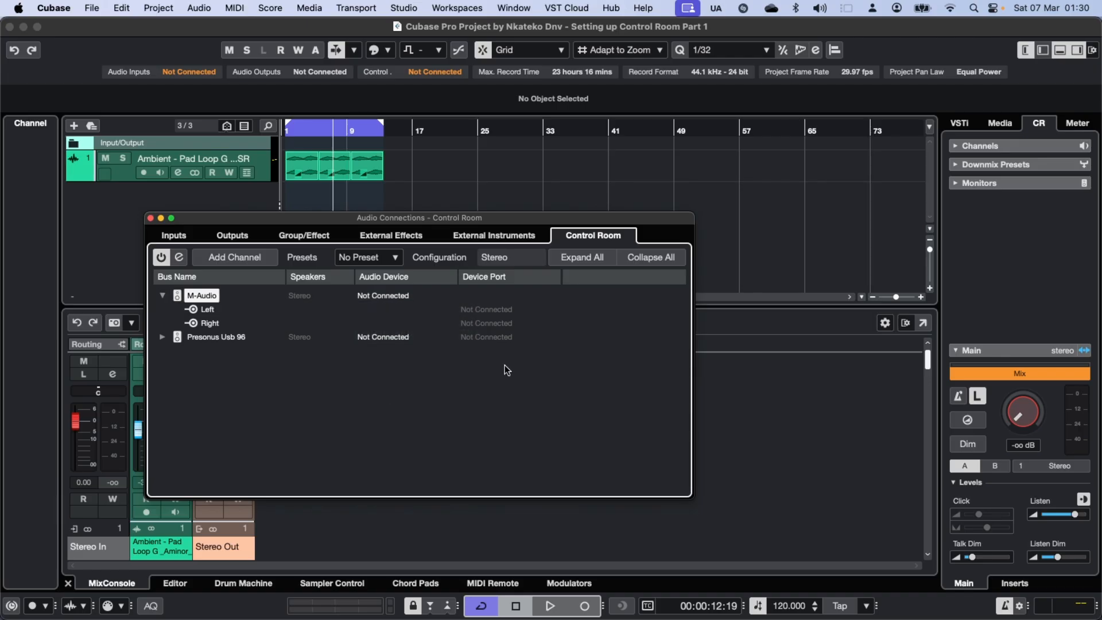
Add a stereo cue channel named "Cue 1 (Monitoring Ch.)" to the Control Room.
left_click(229, 257)
left_click(257, 322)
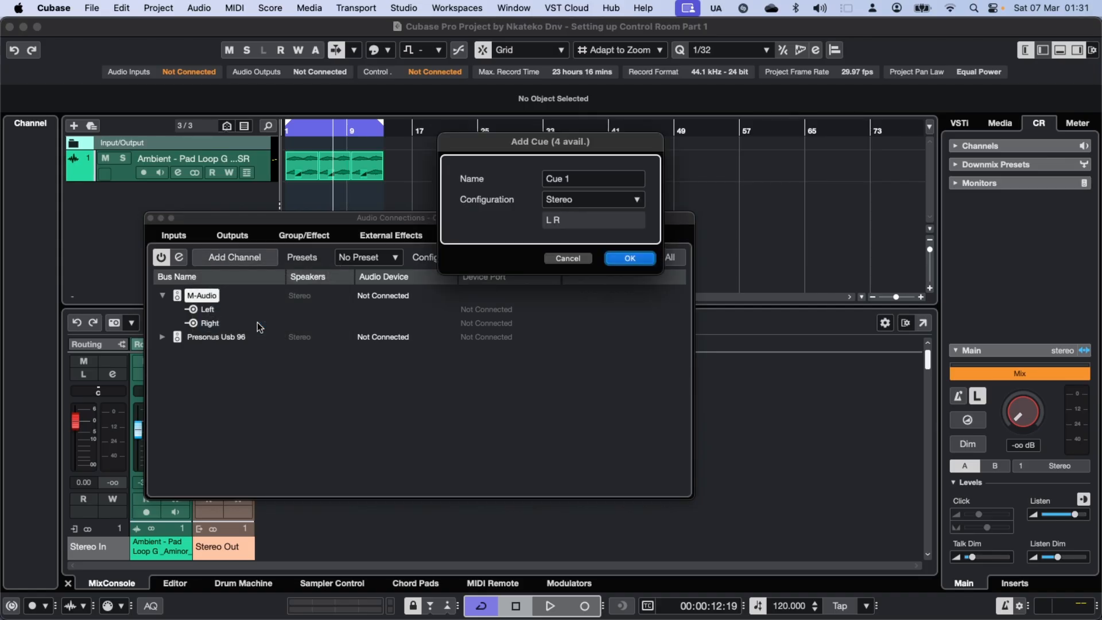
left_click(594, 177)
left_click(593, 177)
type("(Monitoring Ch")
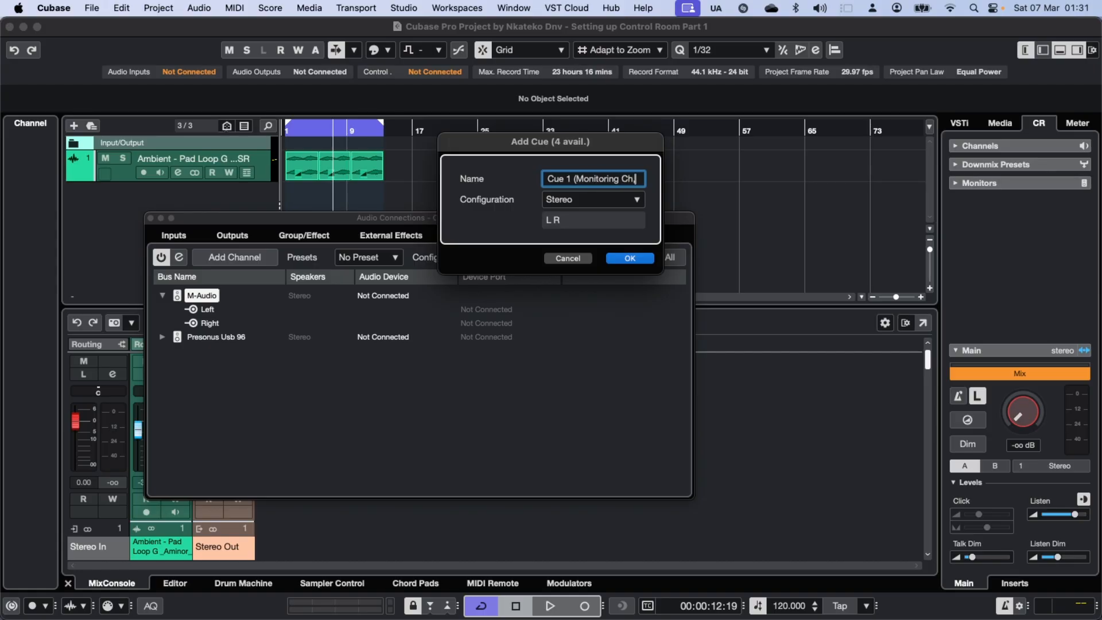
type(",")
key("BackSpace")
type(".")
left_click(630, 257)
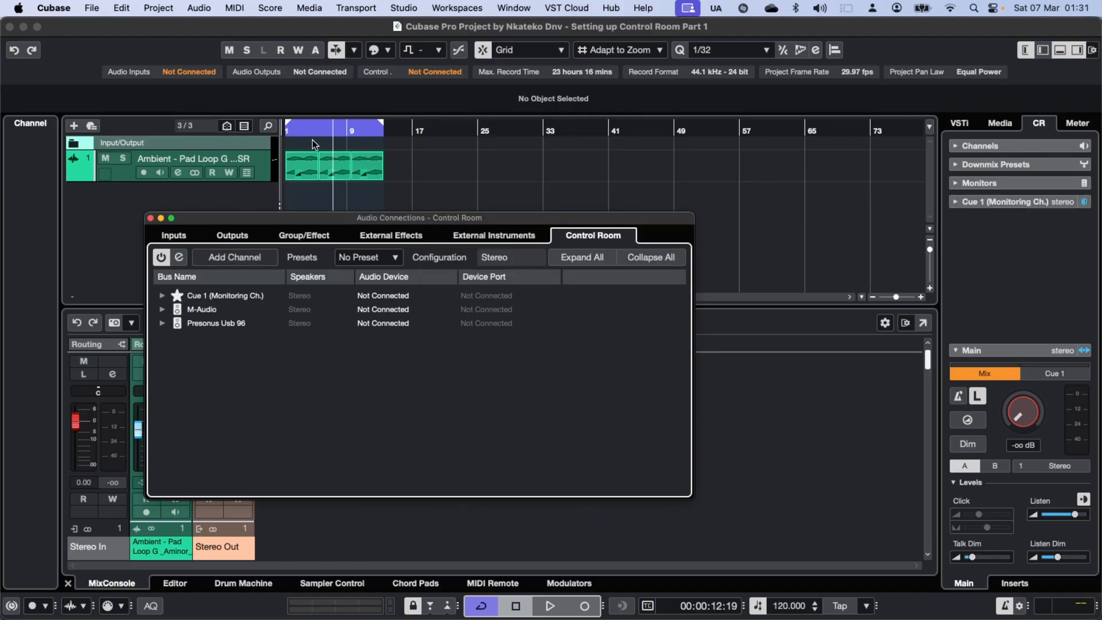
Assign USB AUDIO CODEC (2) as the audio device of the M-Audio monitor.
left_click(398, 312)
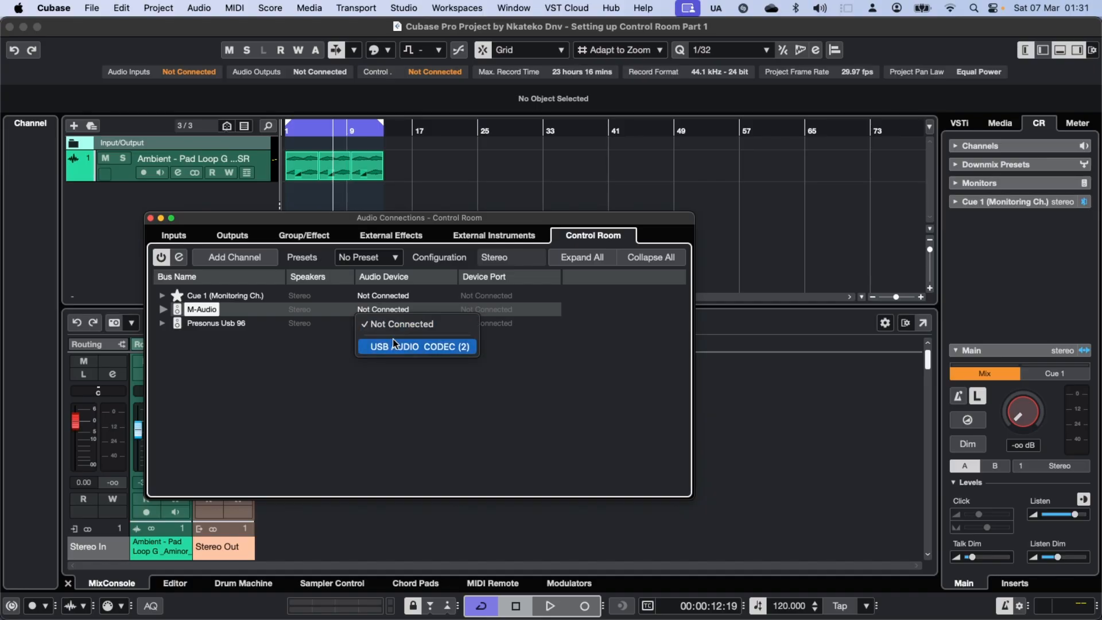
left_click(395, 345)
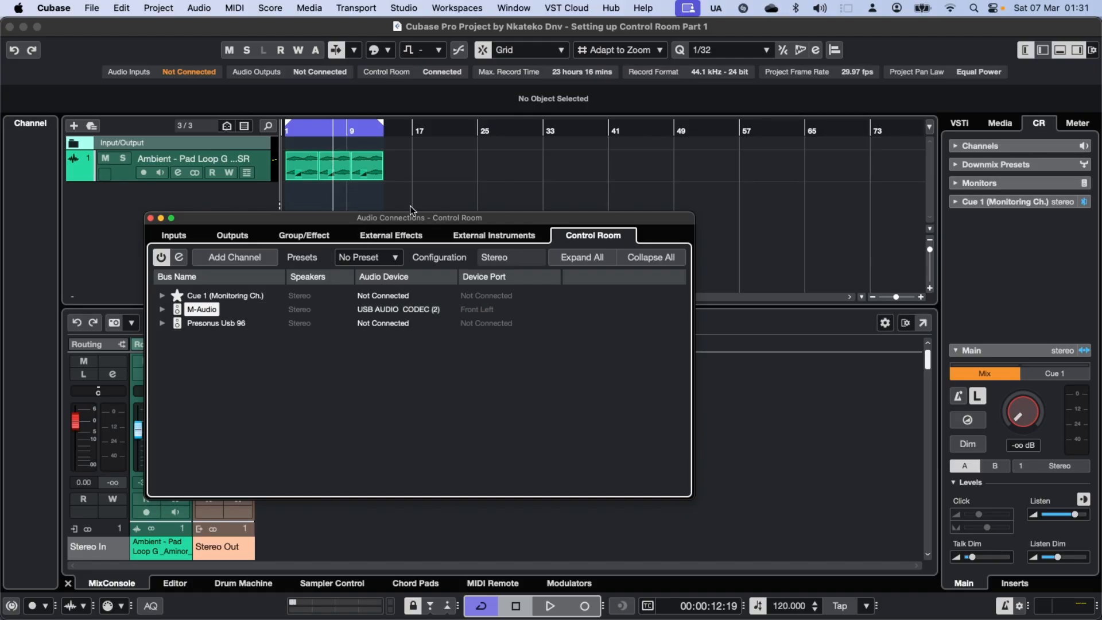
Close the audio connections and set the Control Room level to about -29.2 dB while playing back the pad loop.
key("space")
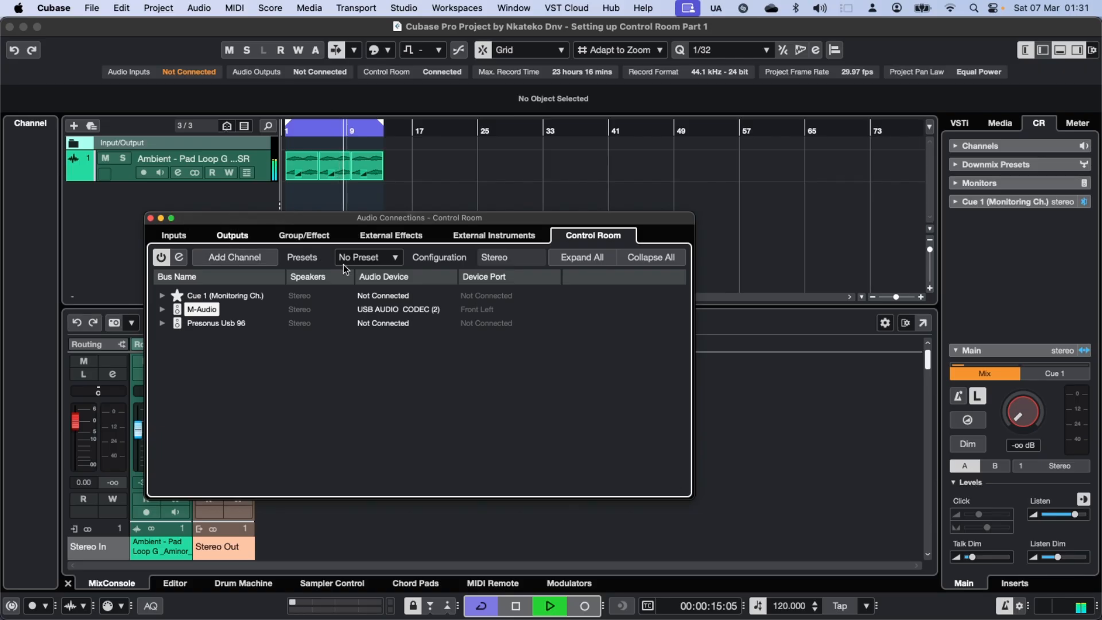
left_click(150, 219)
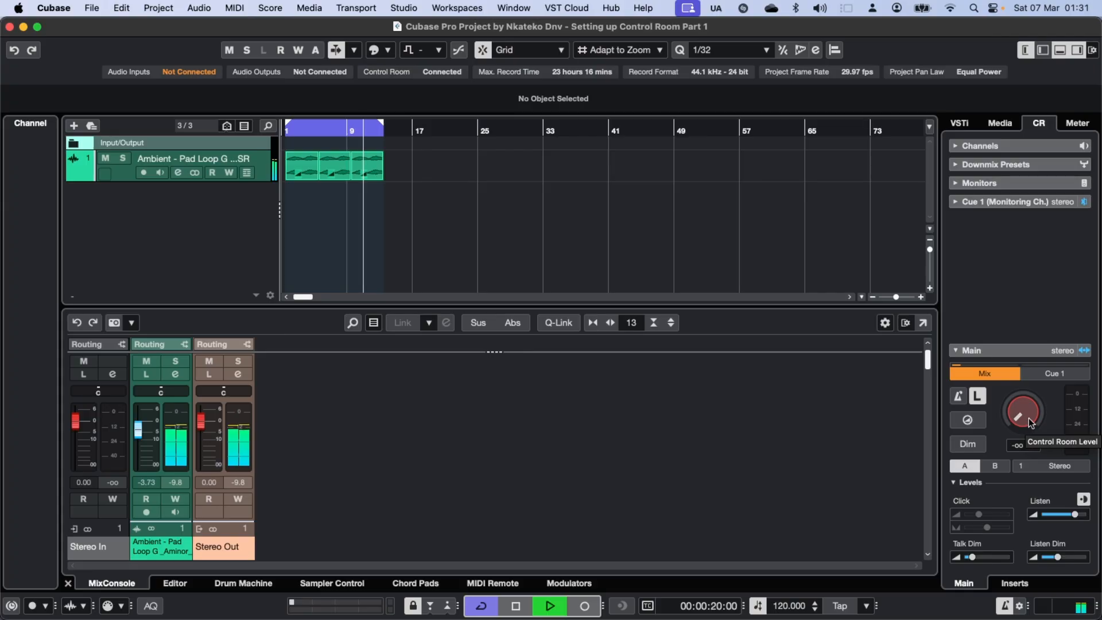
left_click_drag(1029, 418, 1026, 411)
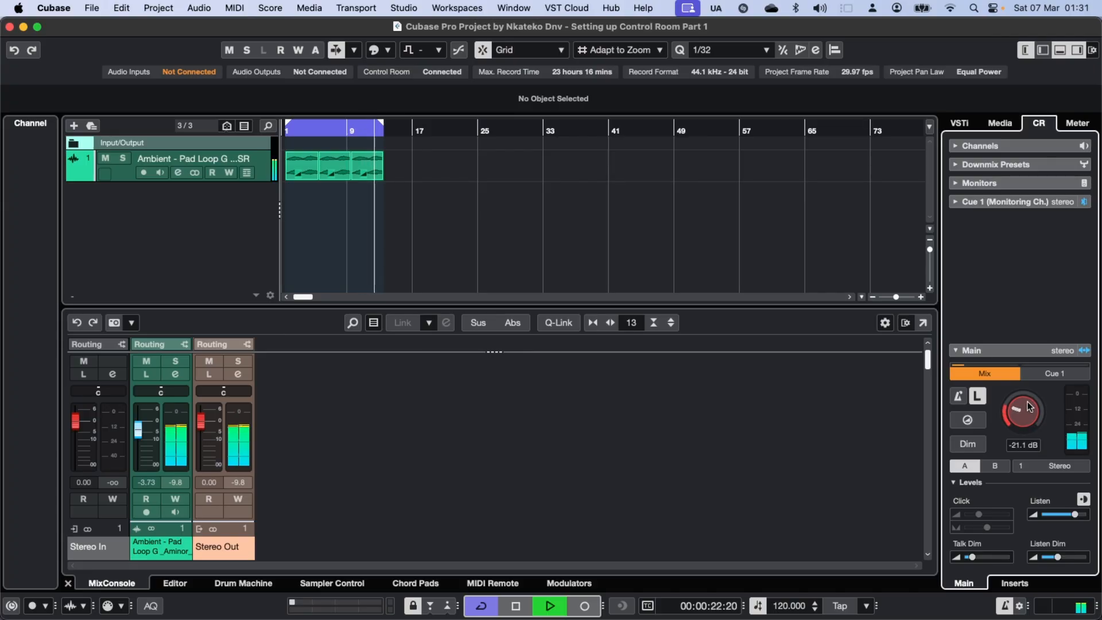
left_click_drag(1024, 398, 1000, 418)
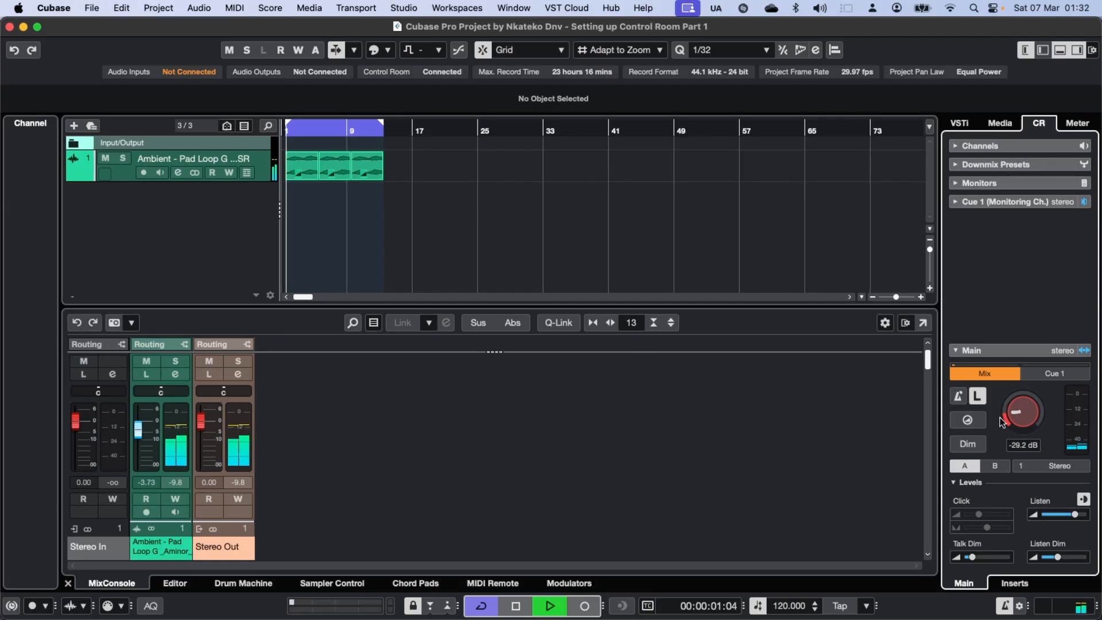
key("space")
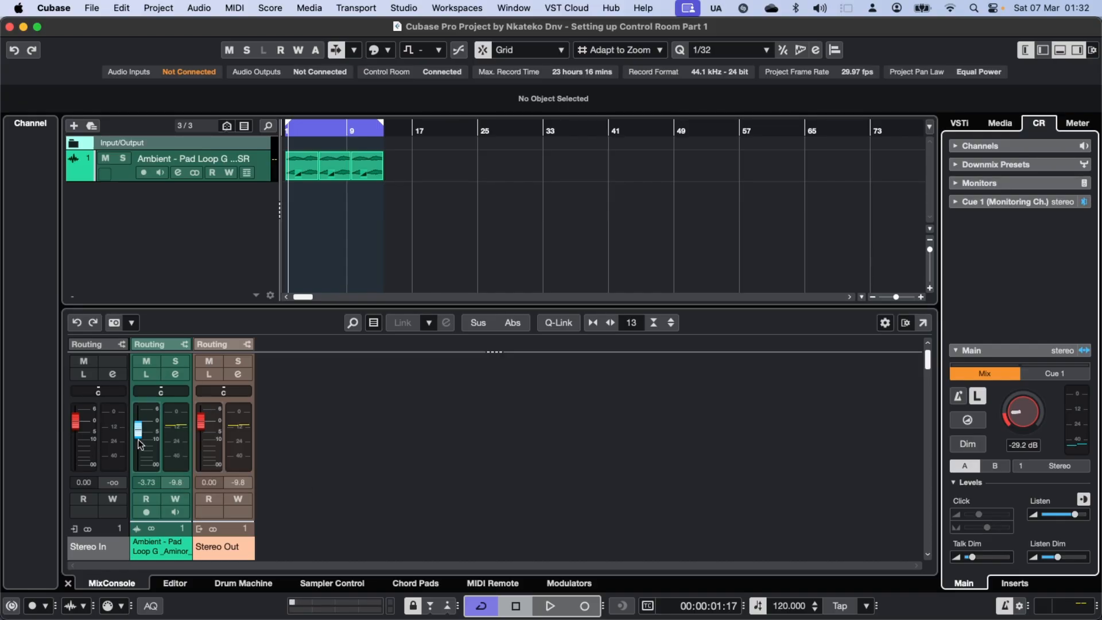
Select the Ambient pad channel and try different Control Room levels during playback, finishing at about -33.8 dB.
left_click(154, 552)
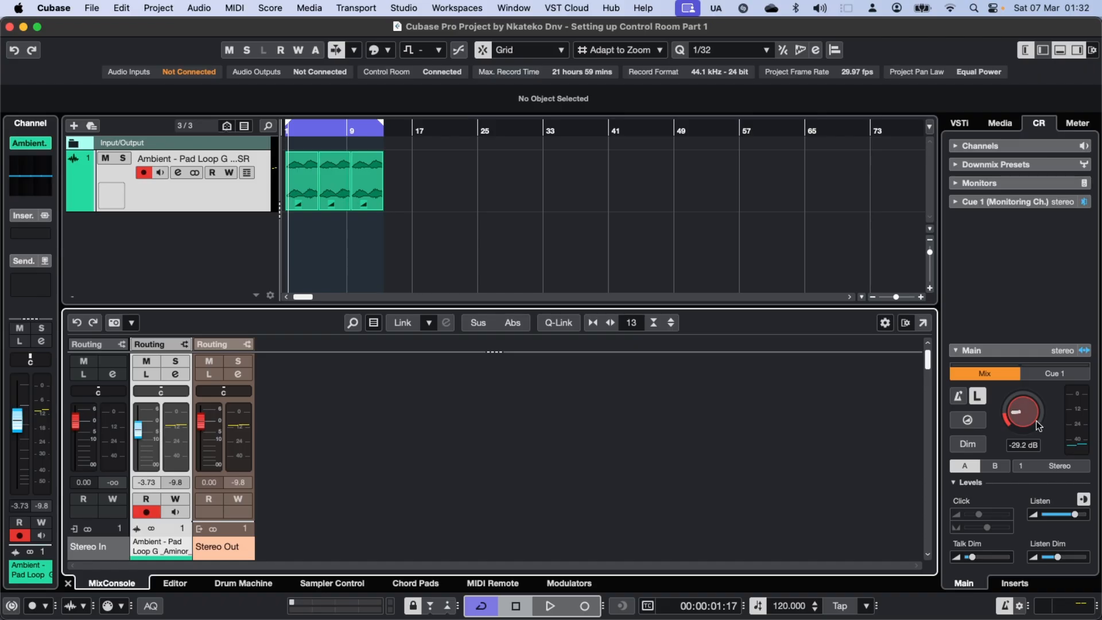
left_click_drag(1031, 413, 1031, 418)
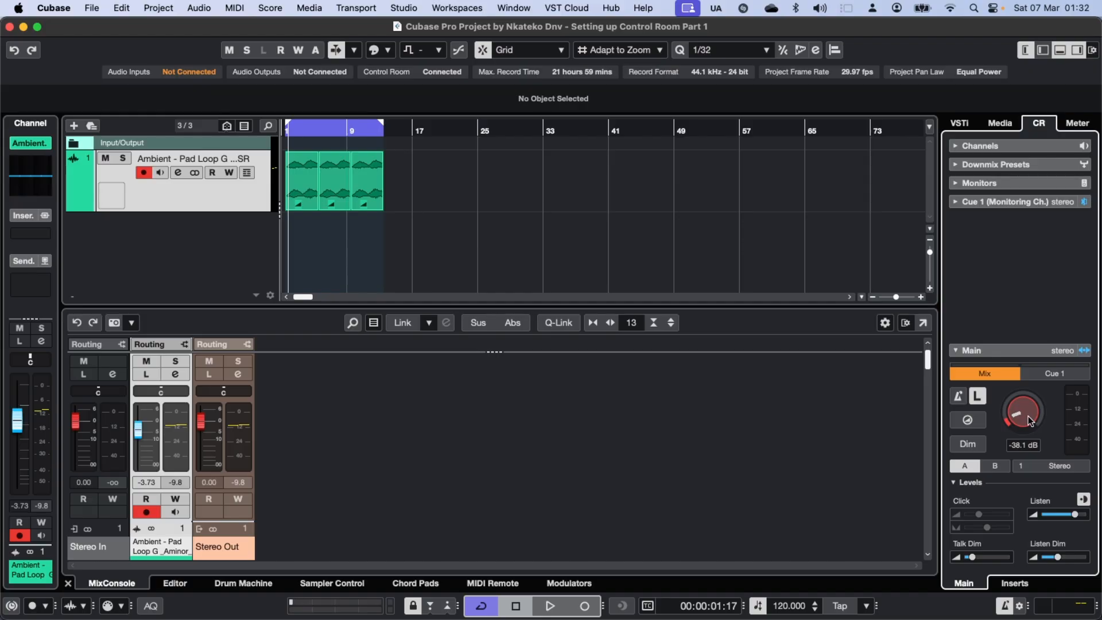
key("space")
scroll(1024, 414, "down", 2)
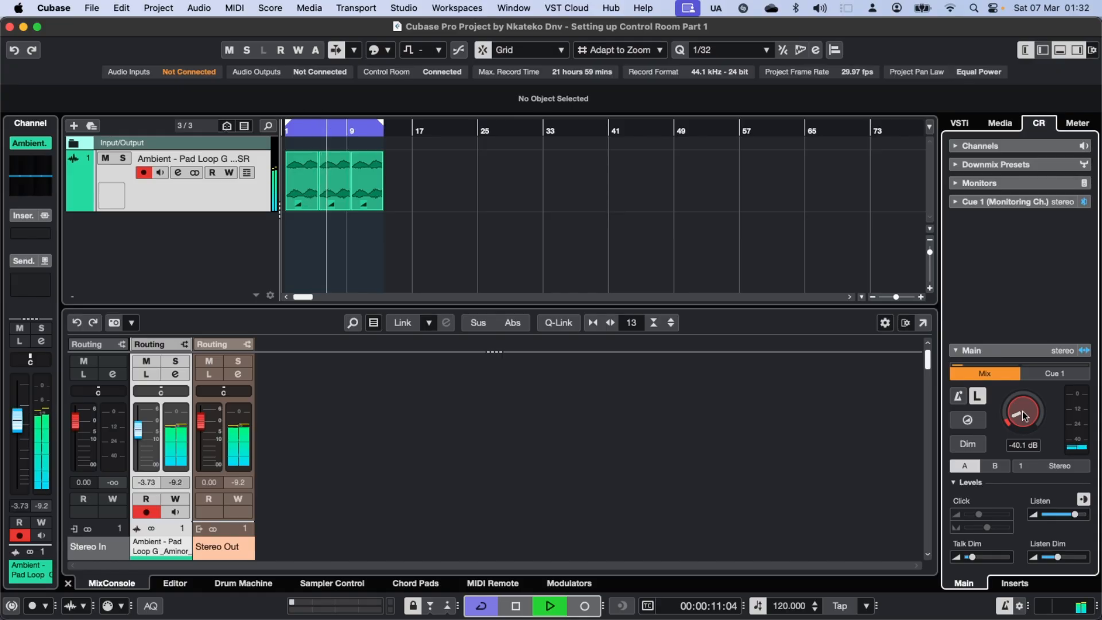
left_click_drag(1022, 411, 1032, 385)
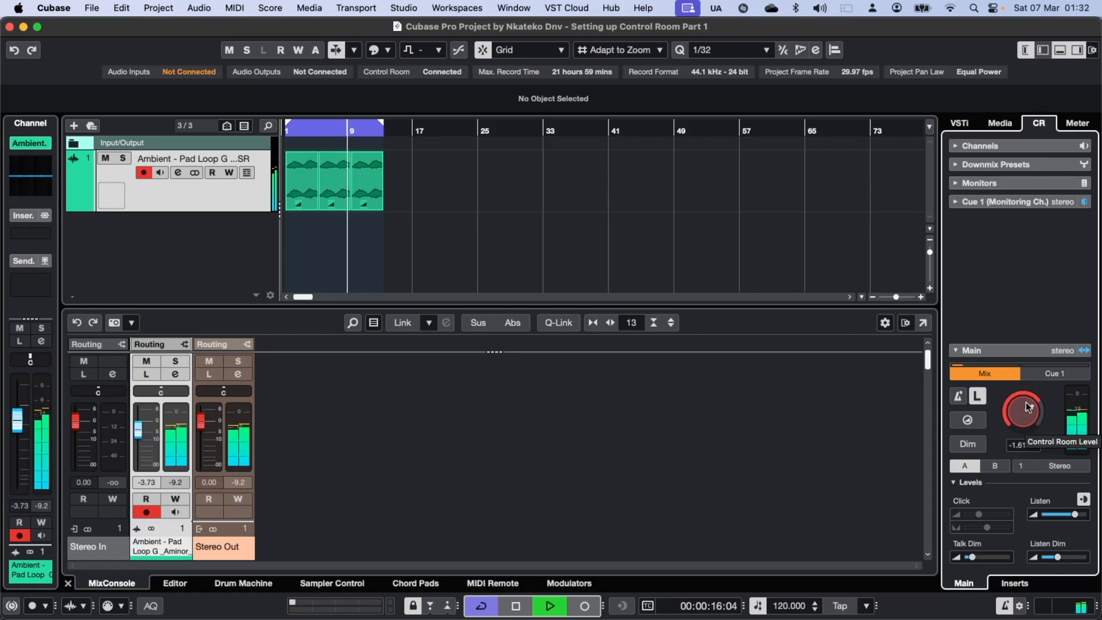
key("space")
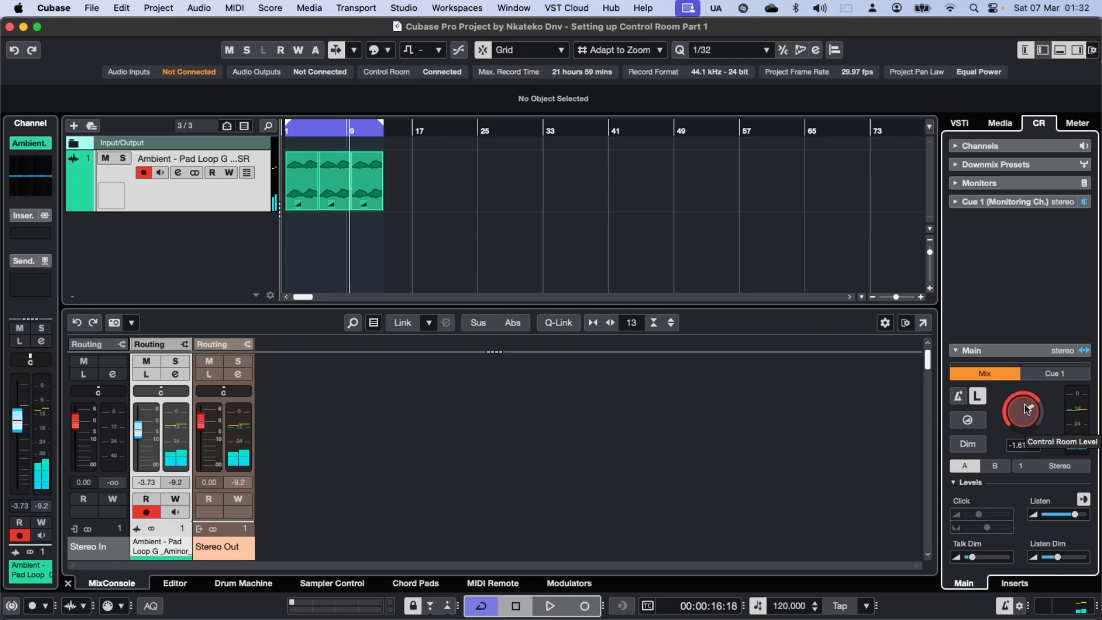
left_click_drag(1028, 409, 1014, 437)
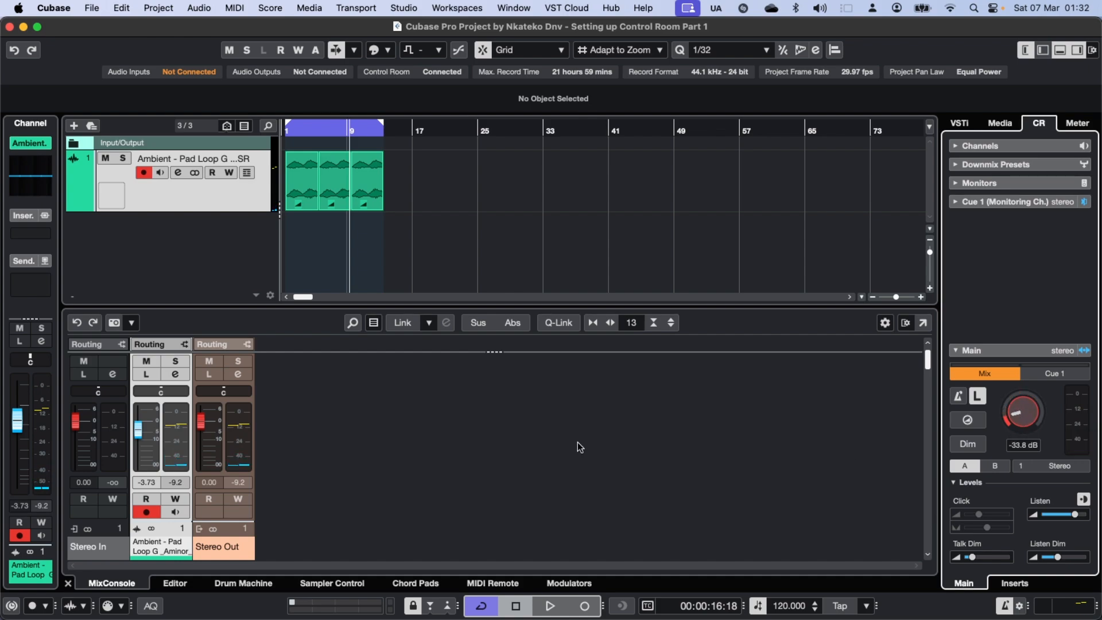